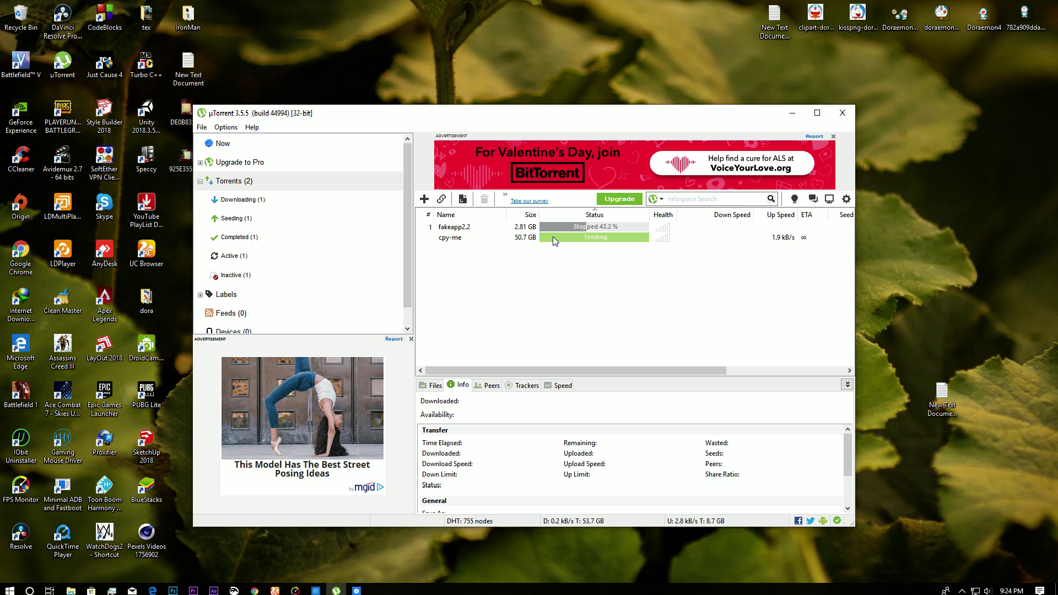
- Open the folder containing the downloaded cpy-me torrent
{"action": "left_click", "coordinate": [566, 240]}
{"action": "right_click", "coordinate": [566, 240]}
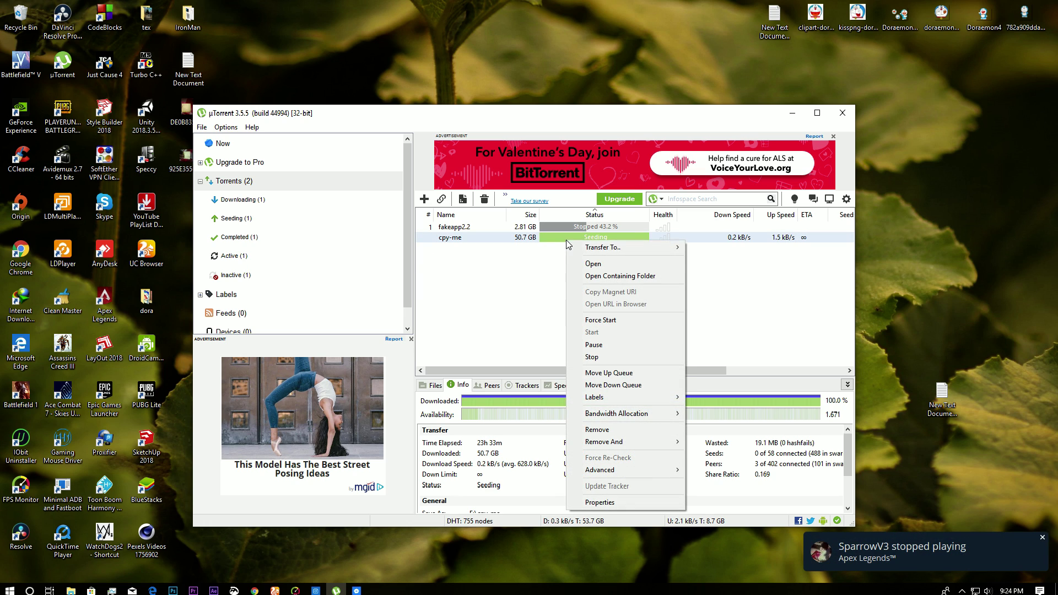
{"action": "left_click", "coordinate": [594, 276]}
{"action": "left_click", "coordinate": [487, 343]}
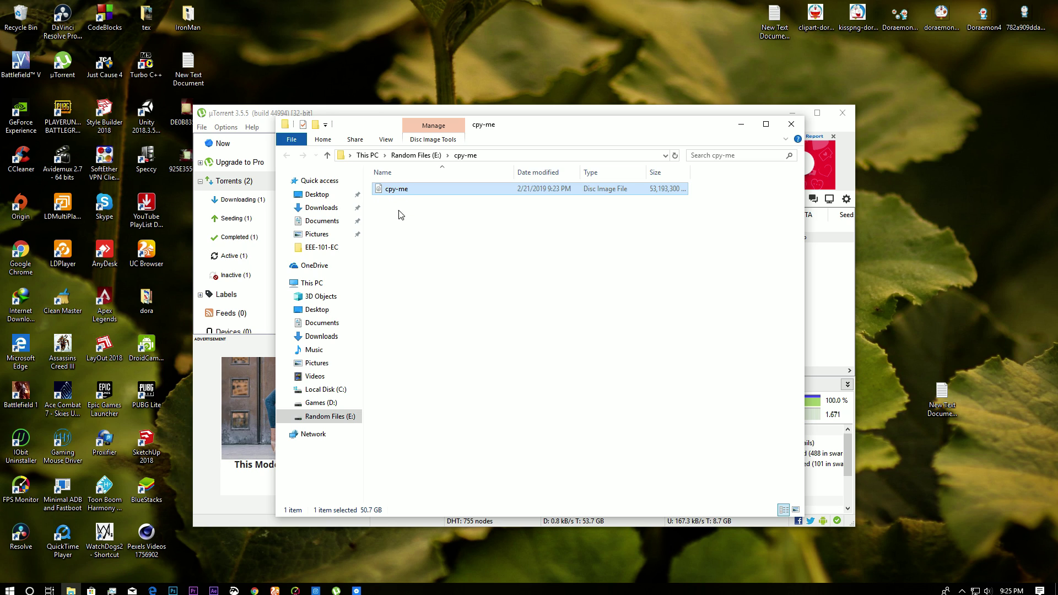
- Mount the cpy-me disc image, look over its files, and close the µTorrent window
{"action": "mouse_move", "coordinate": [395, 193]}
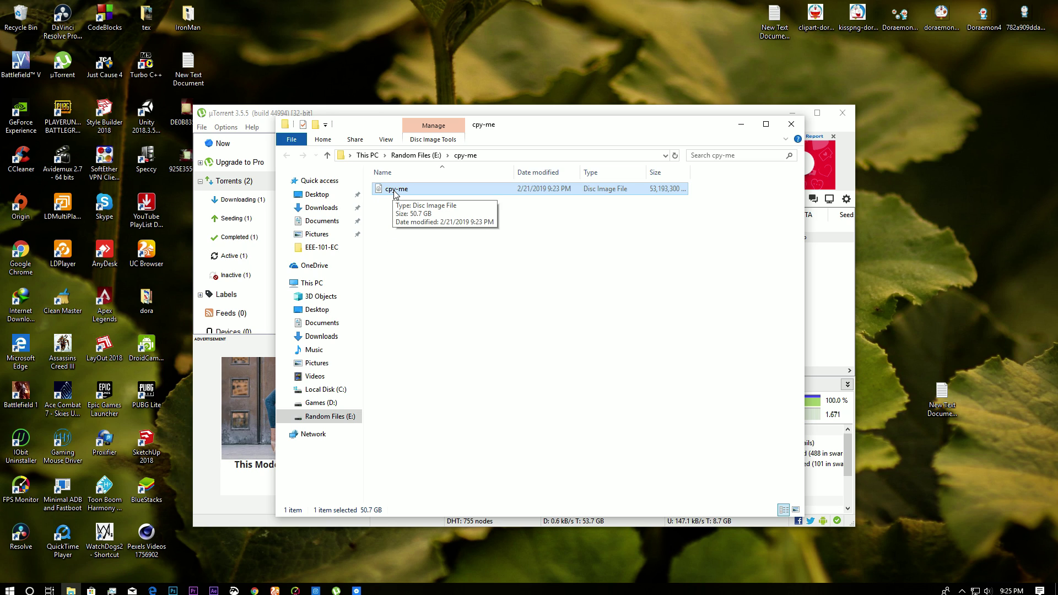
{"action": "double_click", "coordinate": [395, 189]}
{"action": "scroll", "coordinate": [449, 427], "scroll_direction": "down", "scroll_amount": 2}
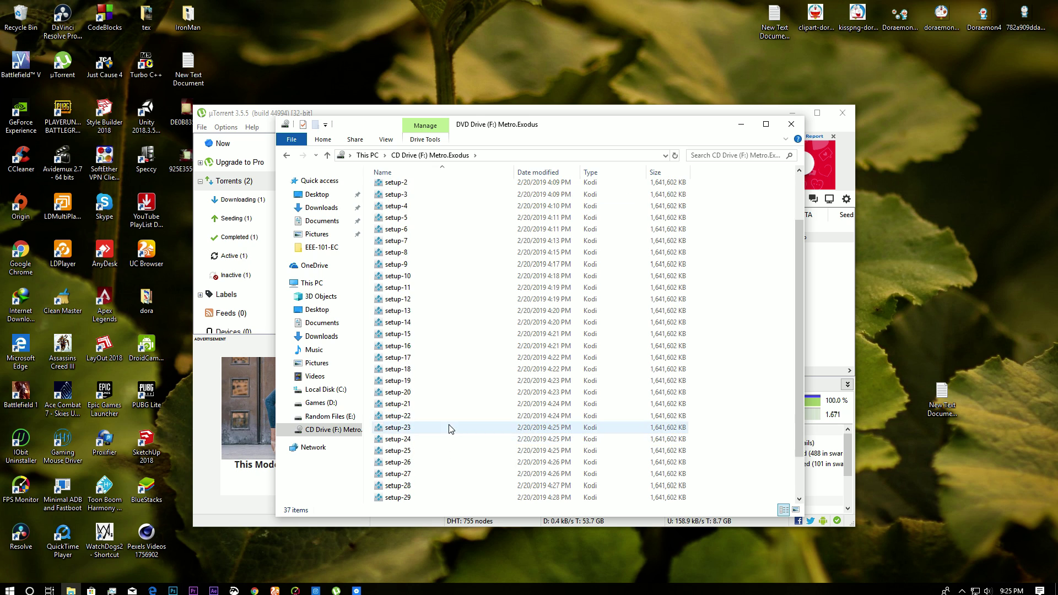
{"action": "scroll", "coordinate": [455, 422], "scroll_direction": "up", "scroll_amount": 2}
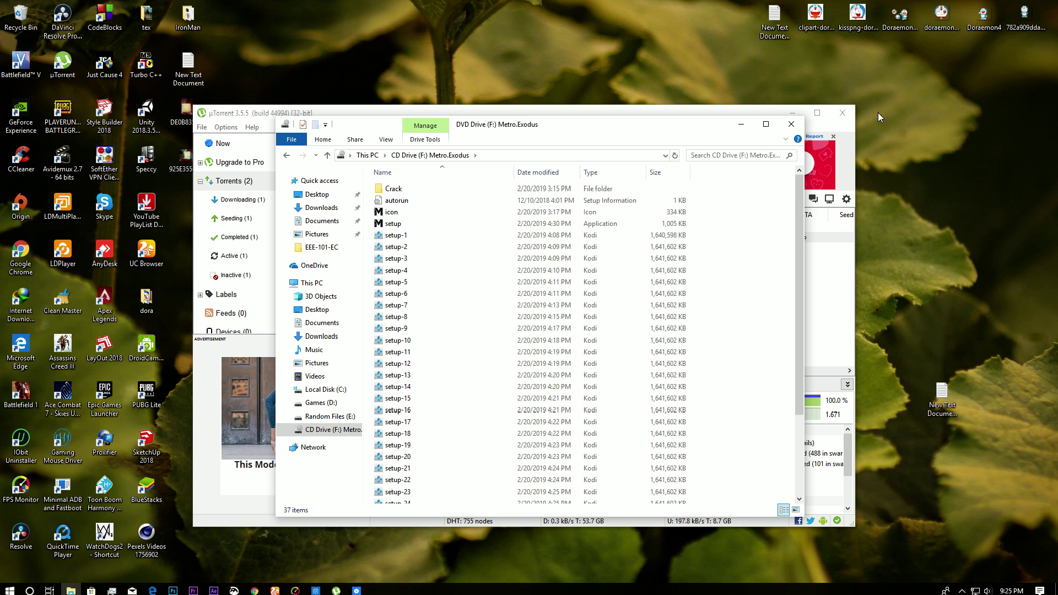
{"action": "left_click", "coordinate": [847, 115]}
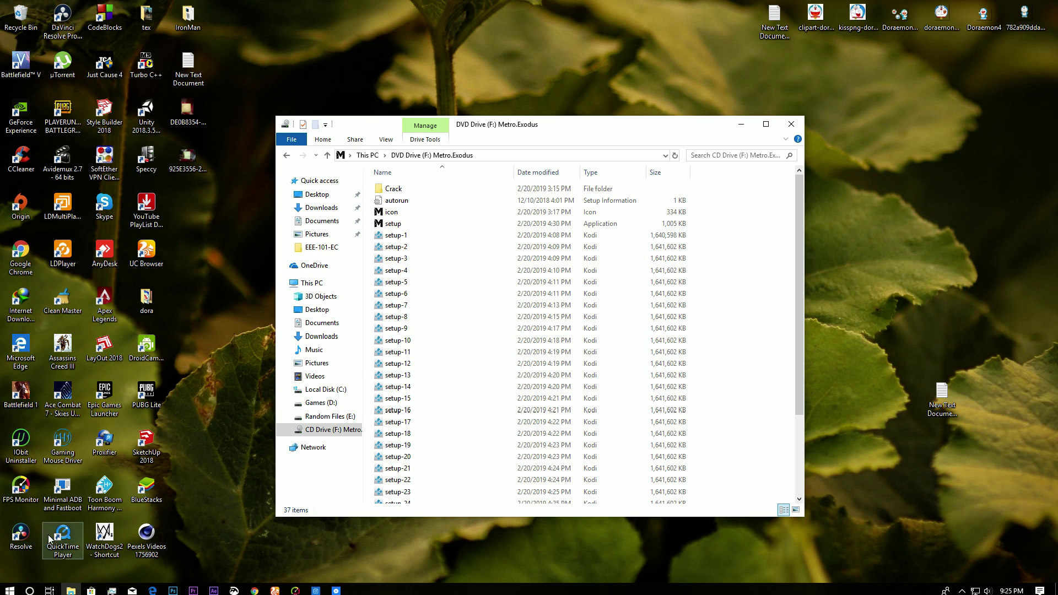
- Open the virus & threat protection settings in Windows Security
{"action": "left_click", "coordinate": [10, 589]}
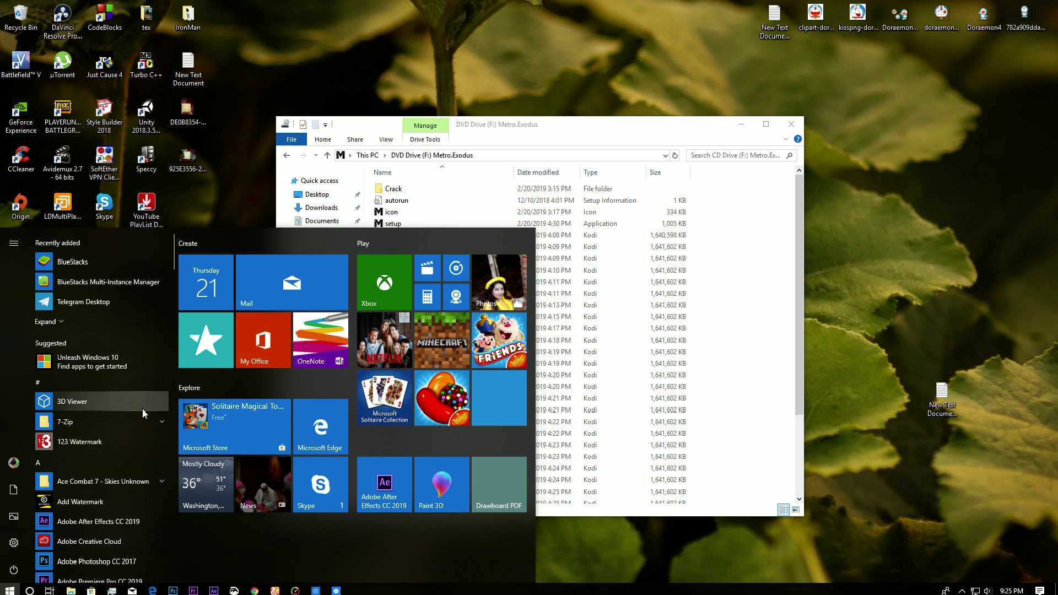
{"action": "type", "text": "windo"}
{"action": "key", "text": "Return"}
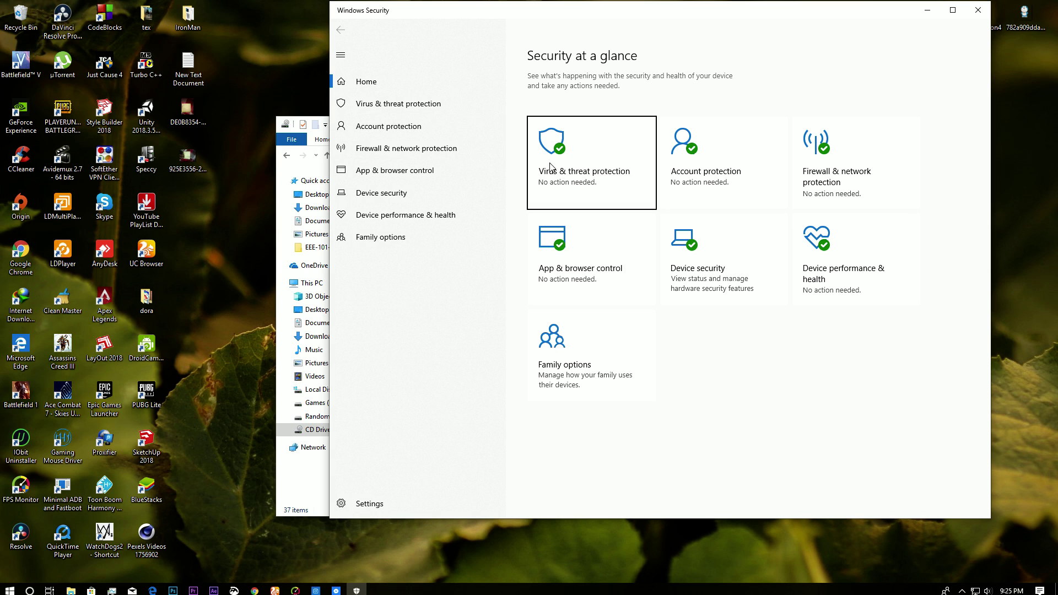
{"action": "left_click", "coordinate": [592, 164]}
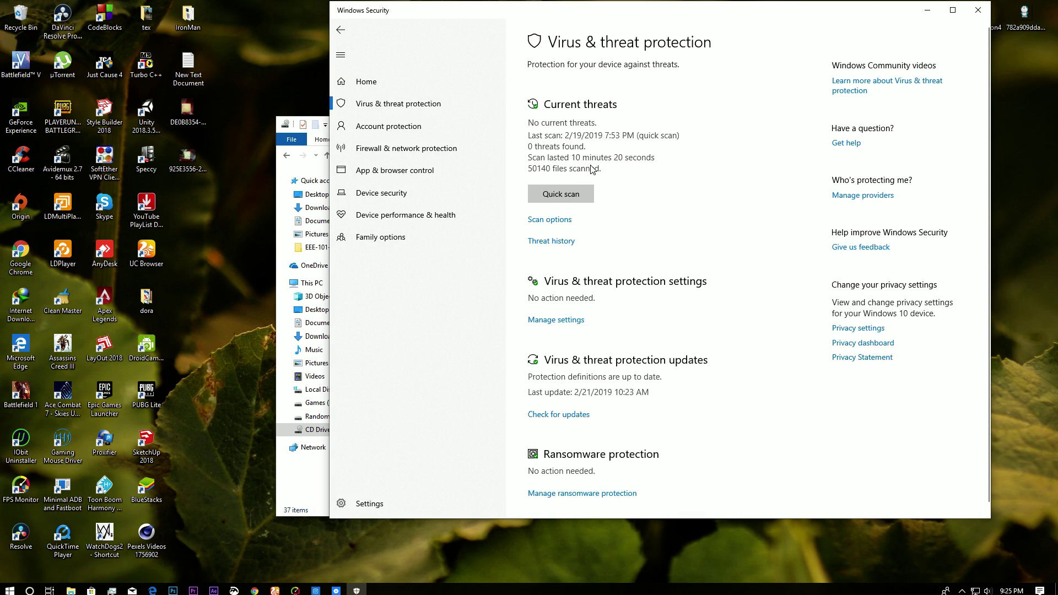
{"action": "scroll", "coordinate": [606, 398], "scroll_direction": "down", "scroll_amount": 1}
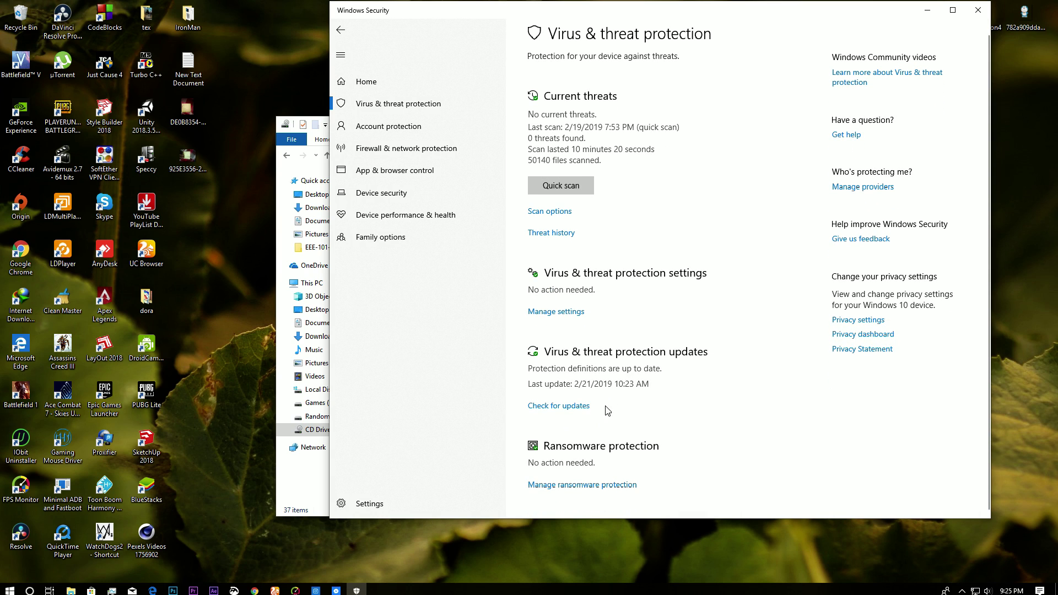
{"action": "left_click", "coordinate": [568, 312]}
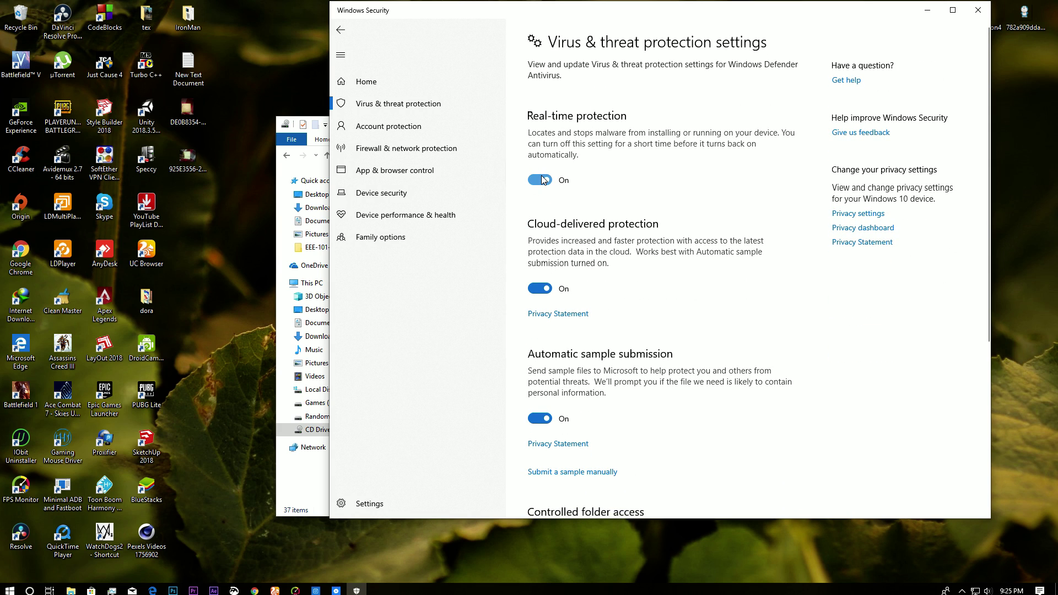
- Turn off Real-time protection, approve the change, and minimize Windows Security
{"action": "left_click", "coordinate": [543, 180]}
{"action": "left_click", "coordinate": [464, 367]}
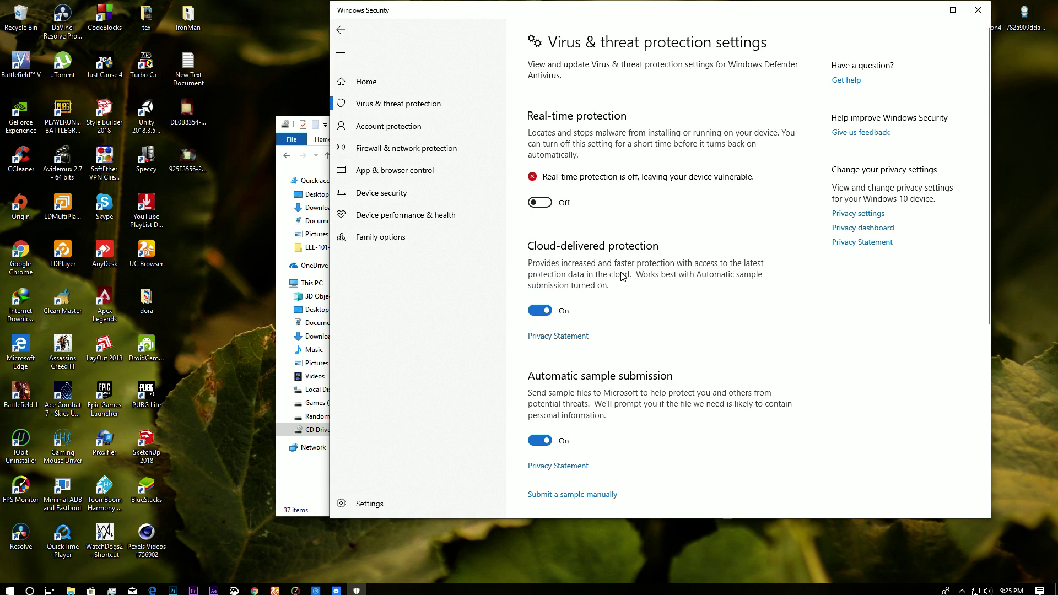
{"action": "left_click", "coordinate": [927, 10]}
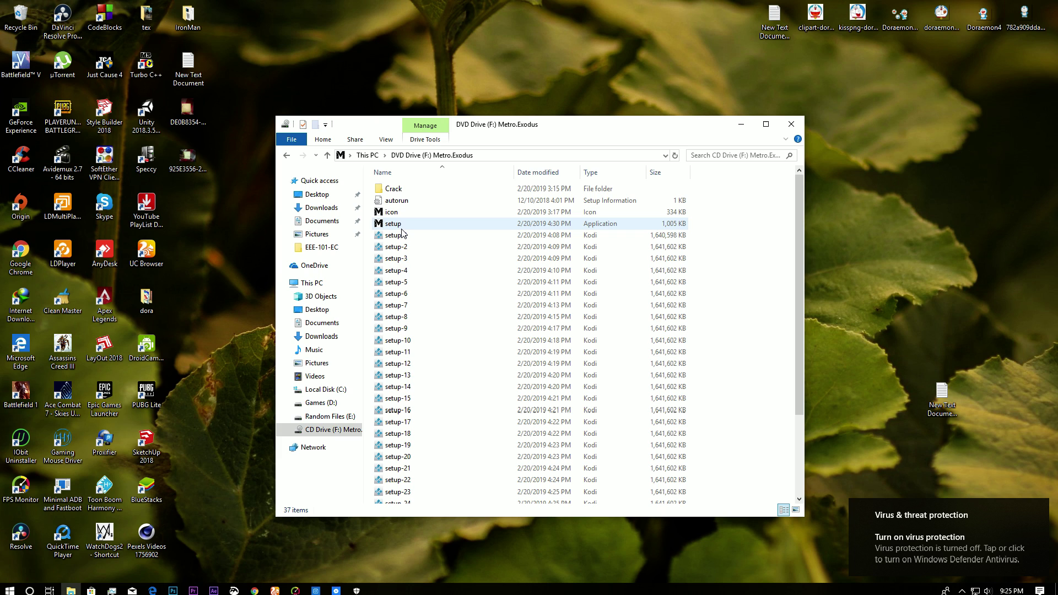
- Run setup from the Metro.Exodus DVD drive and set the installation destination to D:\Metro Exodus
{"action": "double_click", "coordinate": [598, 226]}
{"action": "left_click", "coordinate": [449, 376]}
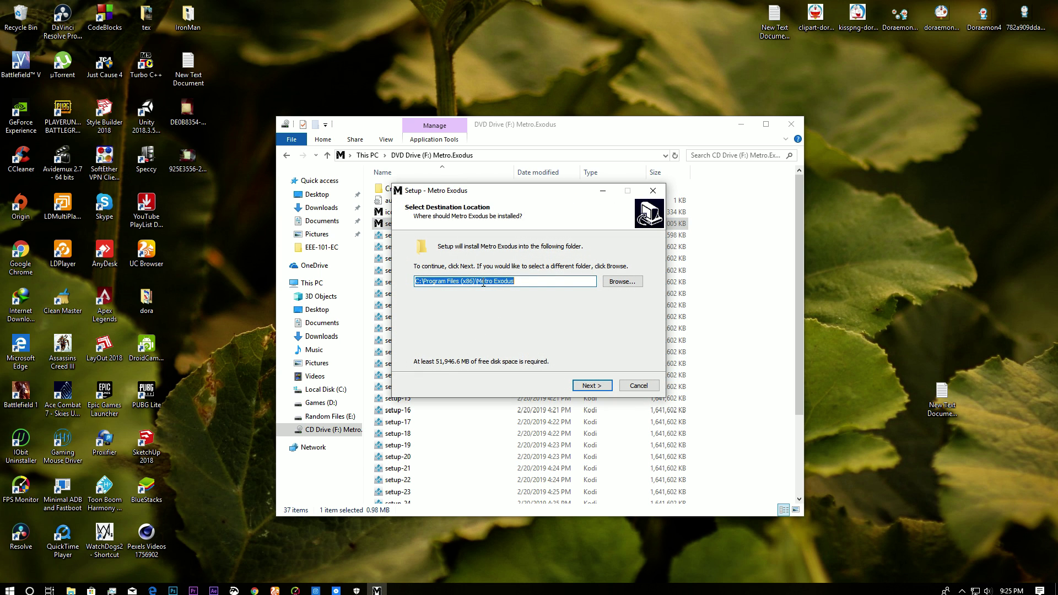
{"action": "left_click", "coordinate": [618, 282]}
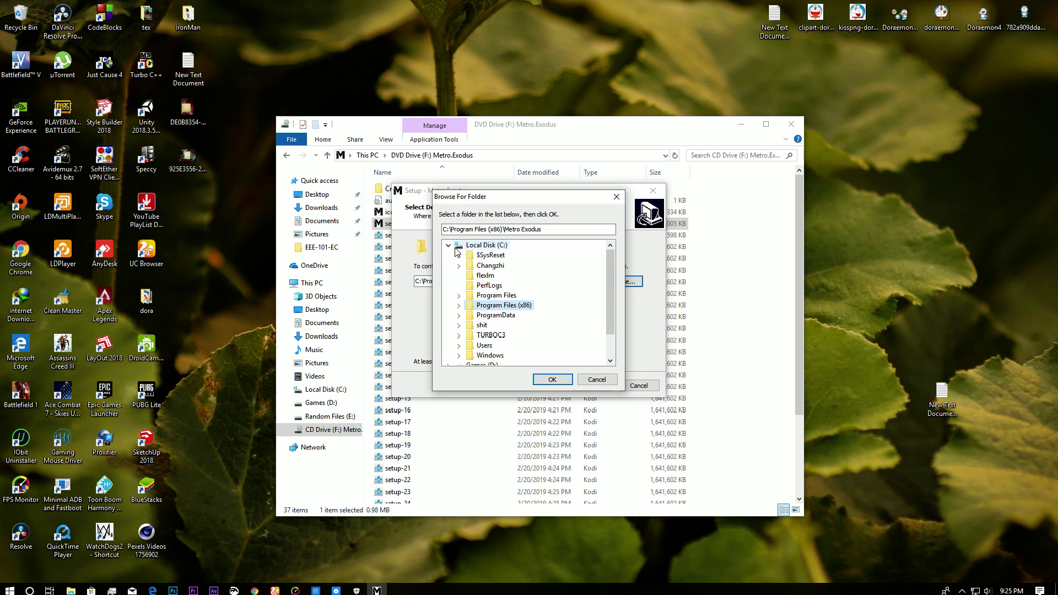
{"action": "left_click", "coordinate": [449, 245]}
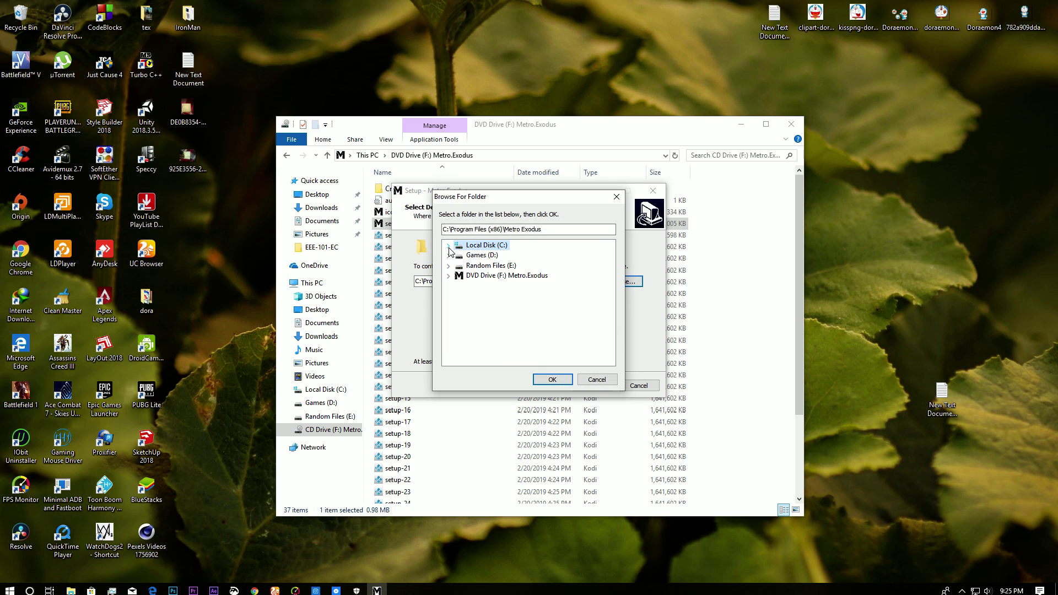
{"action": "left_click", "coordinate": [477, 256]}
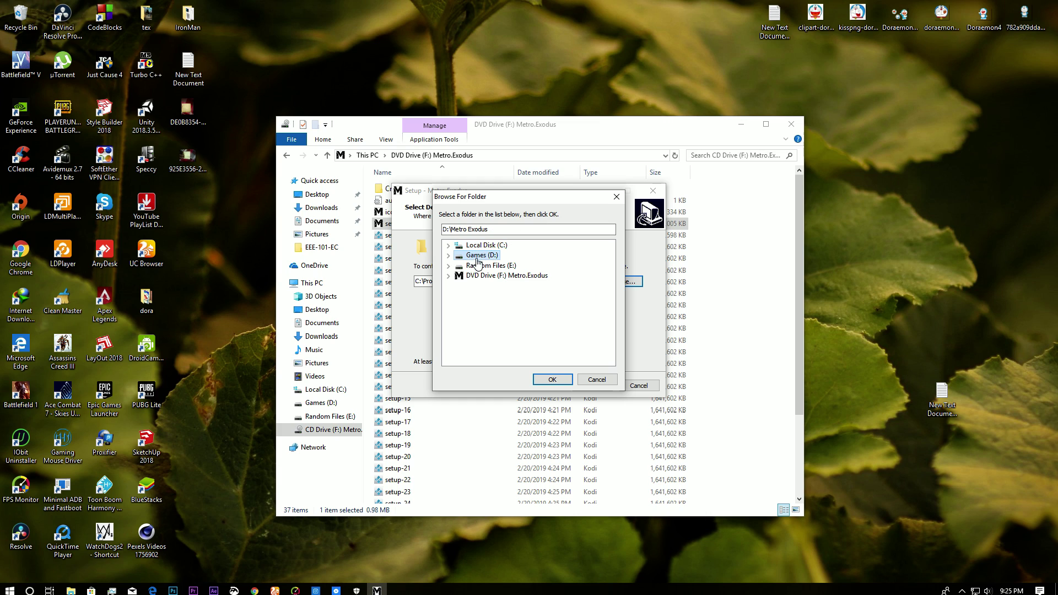
{"action": "left_click", "coordinate": [552, 380]}
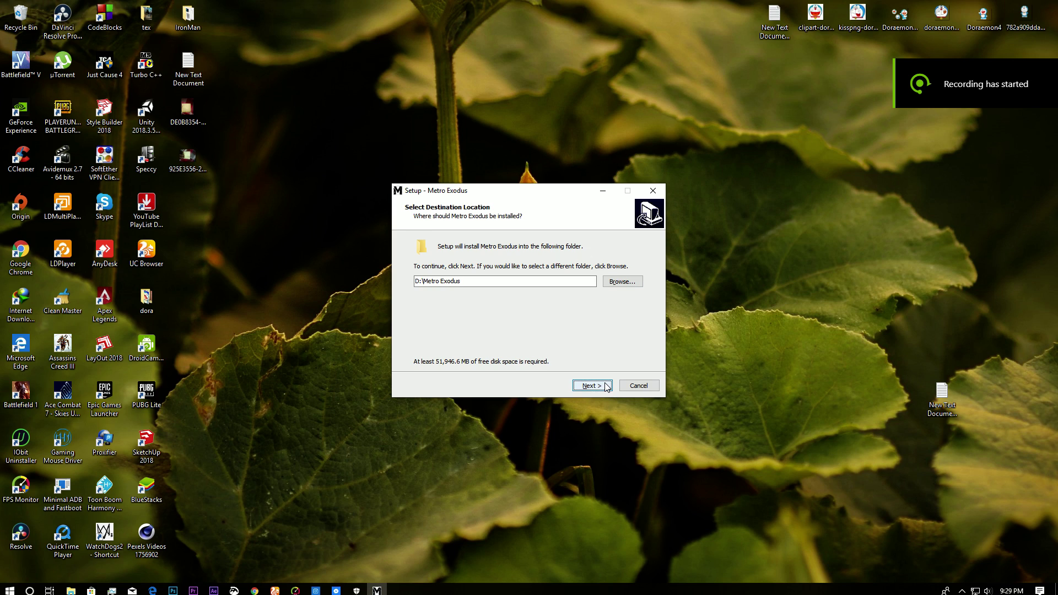
{"action": "left_click", "coordinate": [592, 385]}
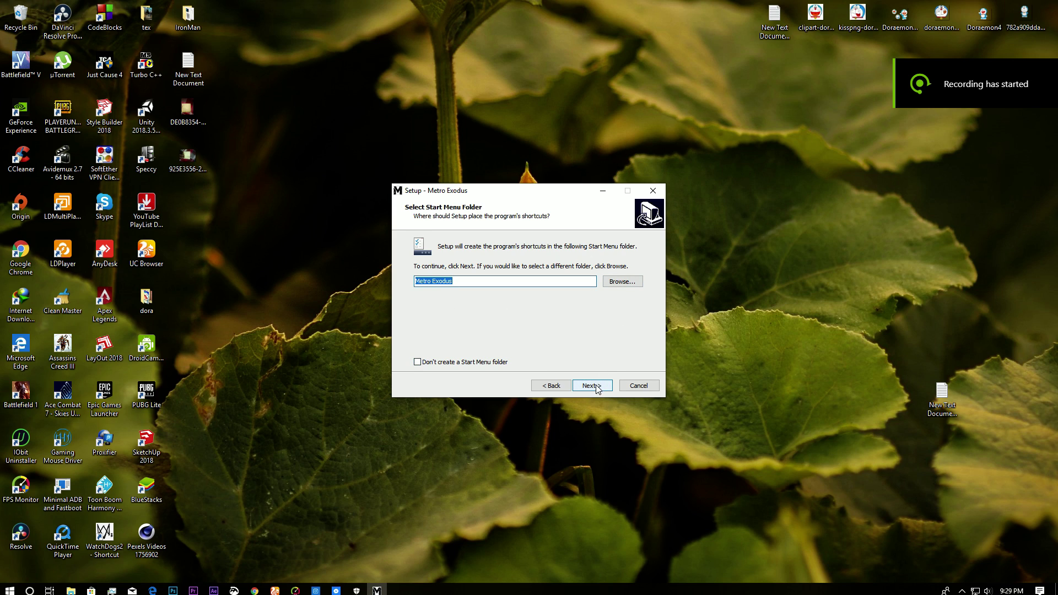
- Install Metro Exodus with the default Start Menu folder plus desktop and Quick Launch shortcuts, and exit the finished setup wizard
{"action": "left_click", "coordinate": [595, 389]}
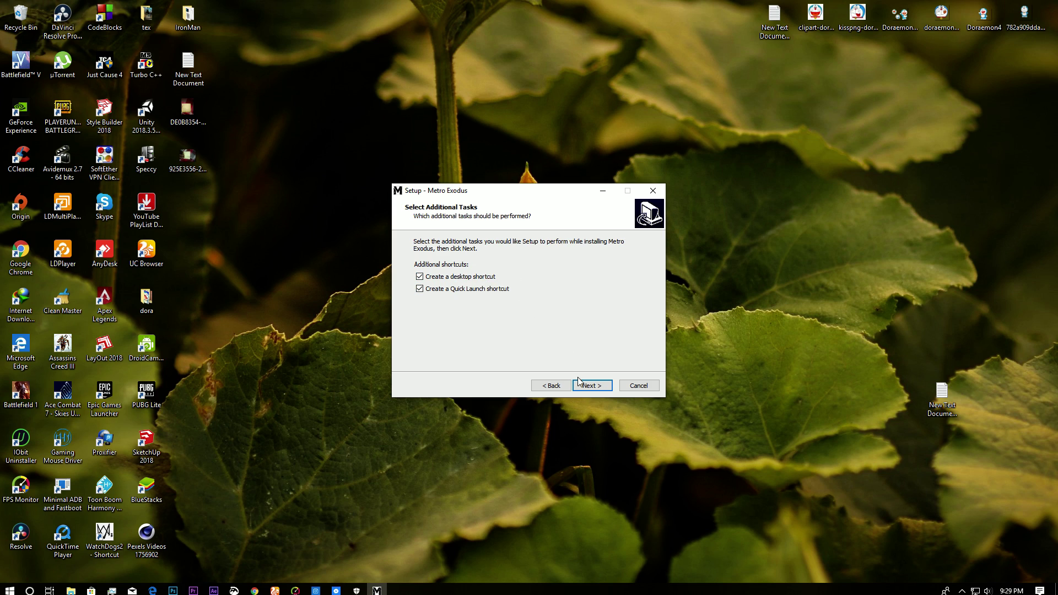
{"action": "left_click", "coordinate": [595, 392]}
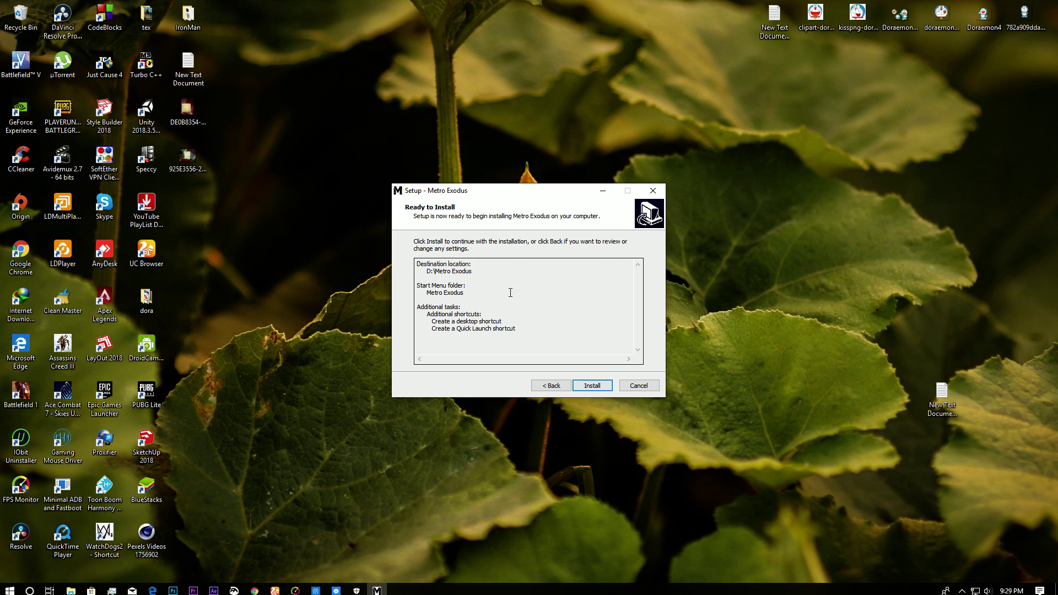
{"action": "left_click", "coordinate": [594, 387]}
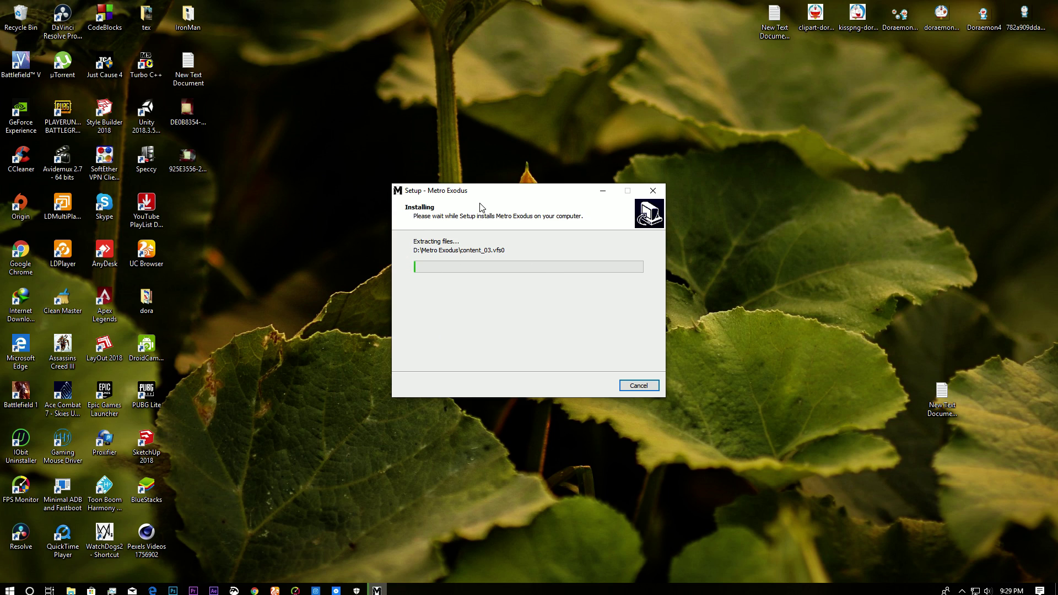
{"action": "key", "text": "Tab"}
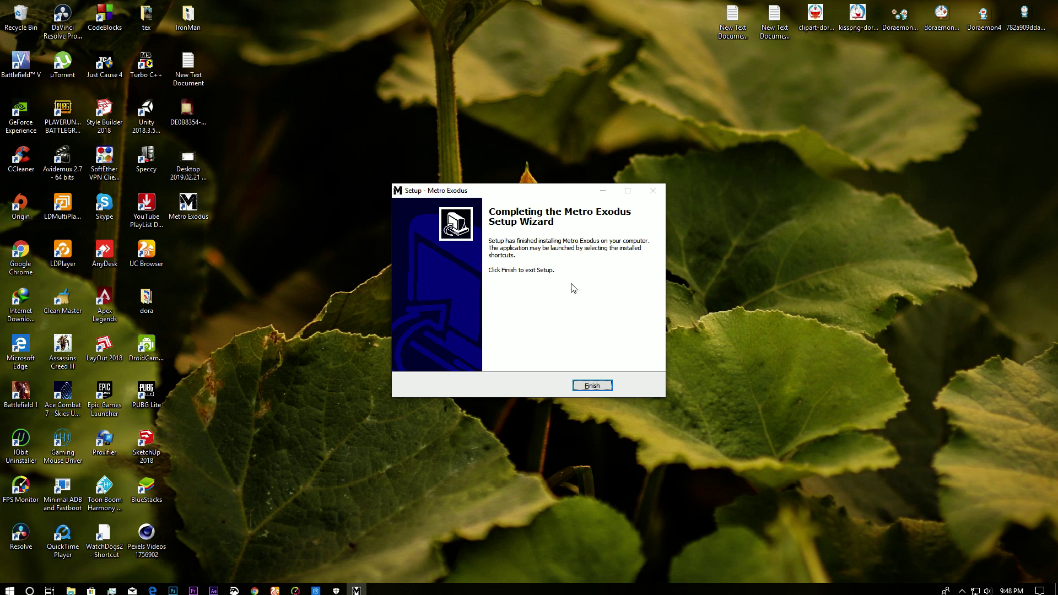
{"action": "left_click", "coordinate": [591, 386]}
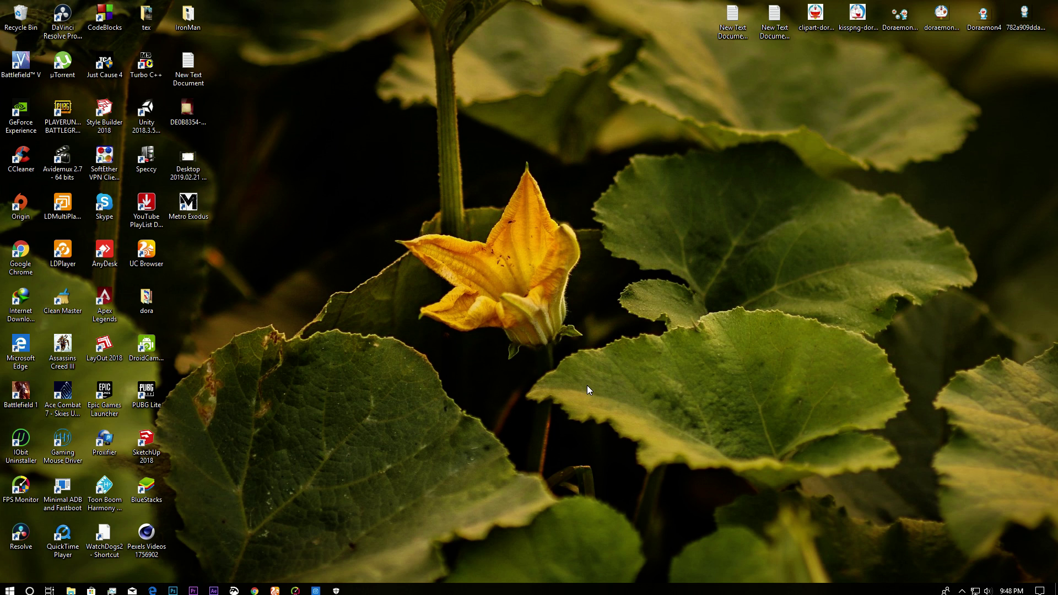
- Copy all three files from the Crack folder on the Metro.Exodus DVD drive
{"action": "key", "text": "super+e"}
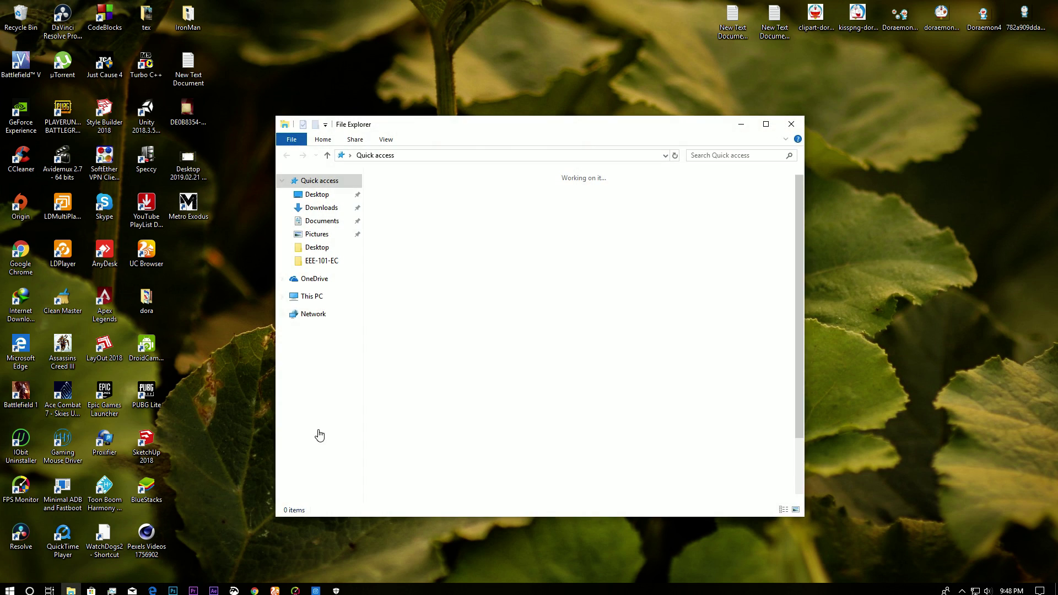
{"action": "left_click", "coordinate": [331, 442]}
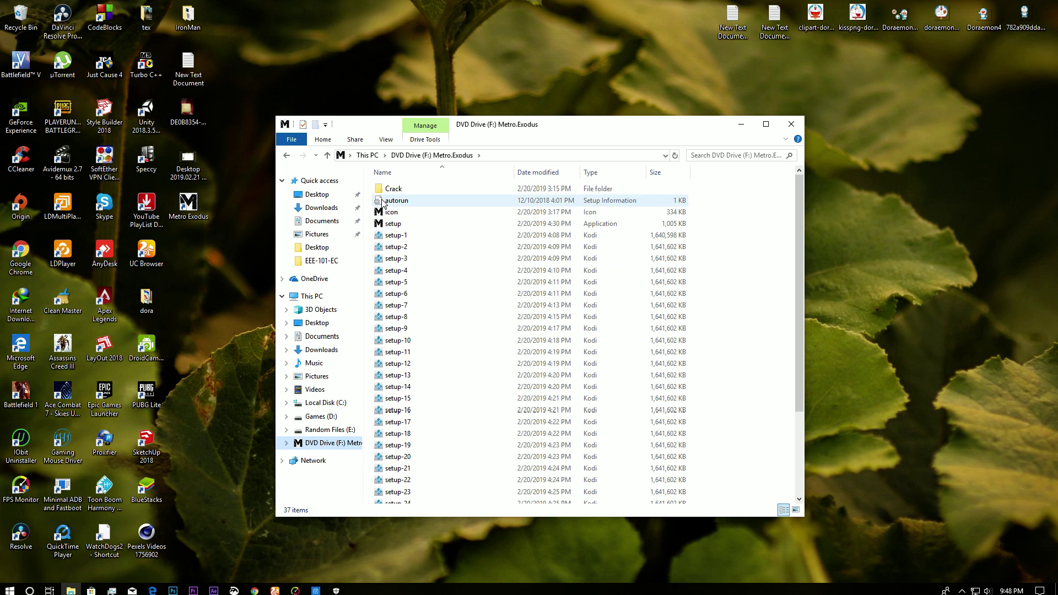
{"action": "double_click", "coordinate": [404, 193]}
{"action": "left_click_drag", "start_coordinate": [425, 329], "coordinate": [392, 194]}
{"action": "right_click", "coordinate": [392, 194]}
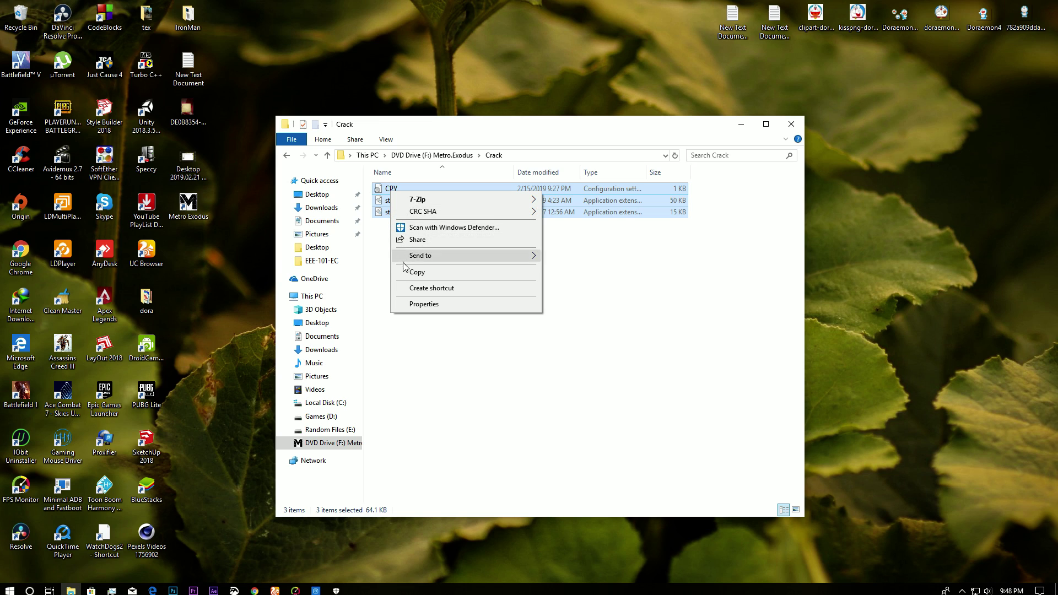
{"action": "left_click", "coordinate": [414, 274]}
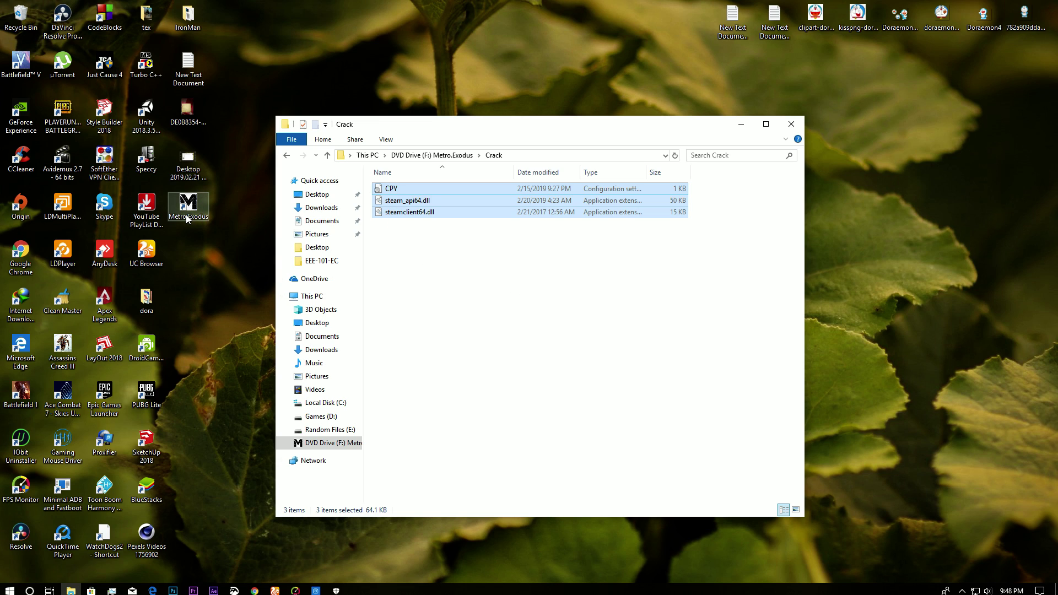
- Open the file location of the Metro Exodus desktop shortcut and paste the copied files there, replacing existing ones
{"action": "left_click", "coordinate": [205, 213]}
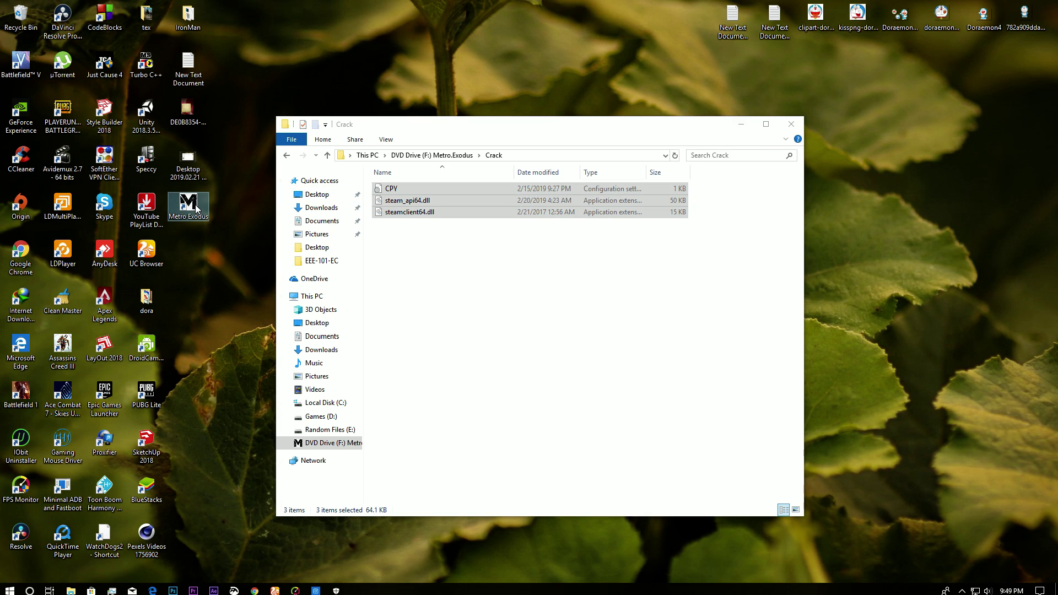
{"action": "right_click", "coordinate": [189, 209]}
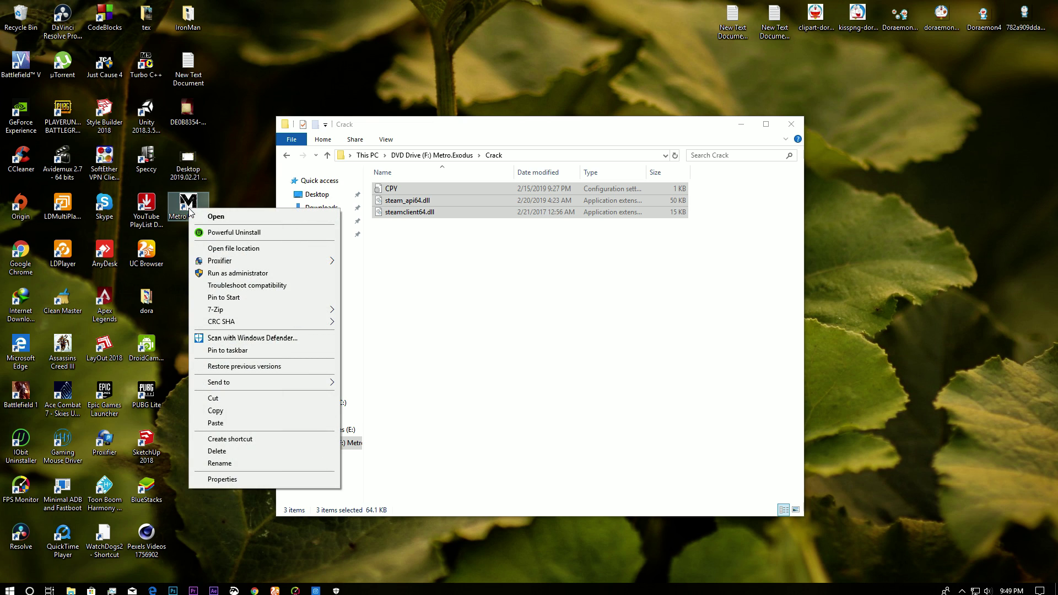
{"action": "left_click", "coordinate": [231, 249]}
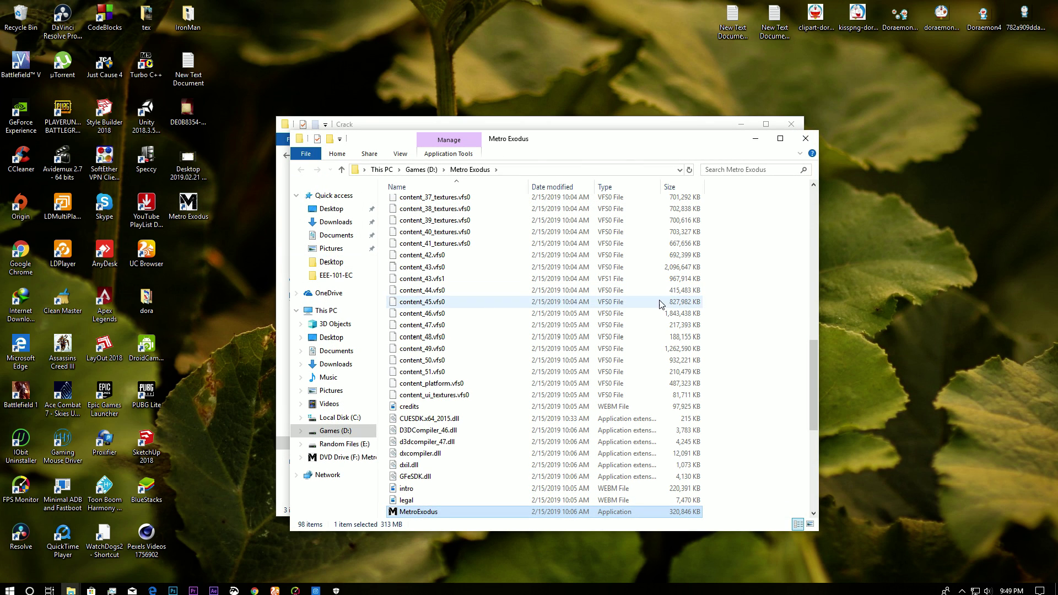
{"action": "right_click", "coordinate": [755, 320]}
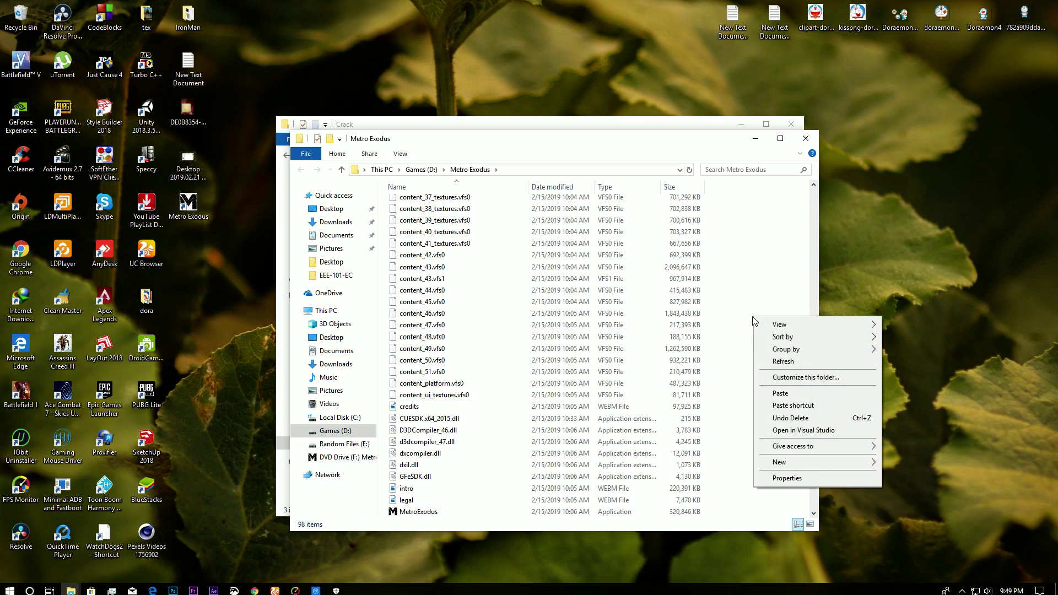
{"action": "left_click", "coordinate": [786, 392]}
{"action": "left_click", "coordinate": [477, 219]}
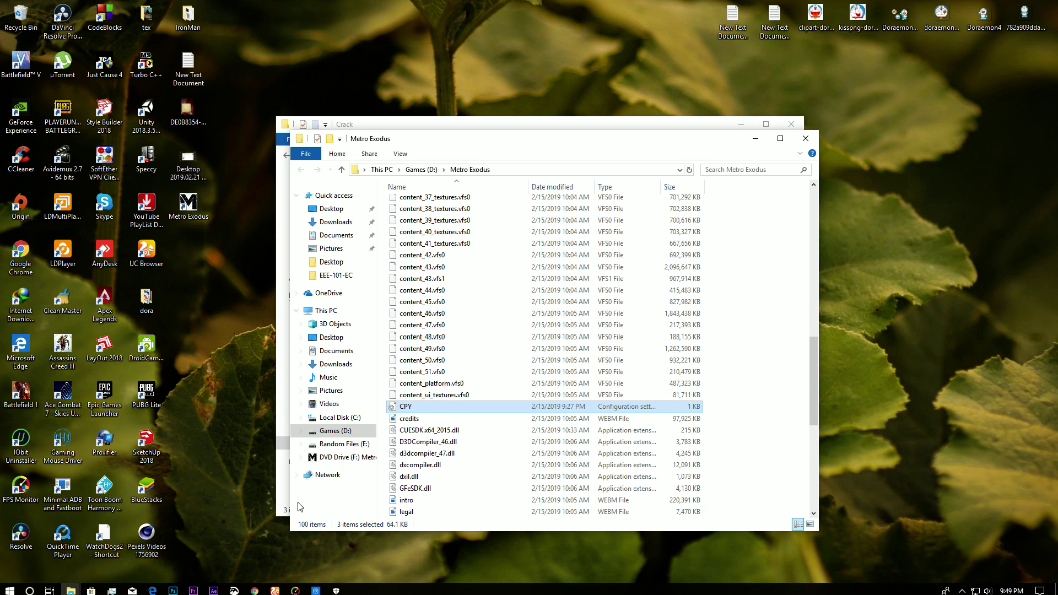
- In Windows Security, add the Metro Exodus folder on Games (D:) as a folder exclusion and allow the change
{"action": "left_click", "coordinate": [335, 590]}
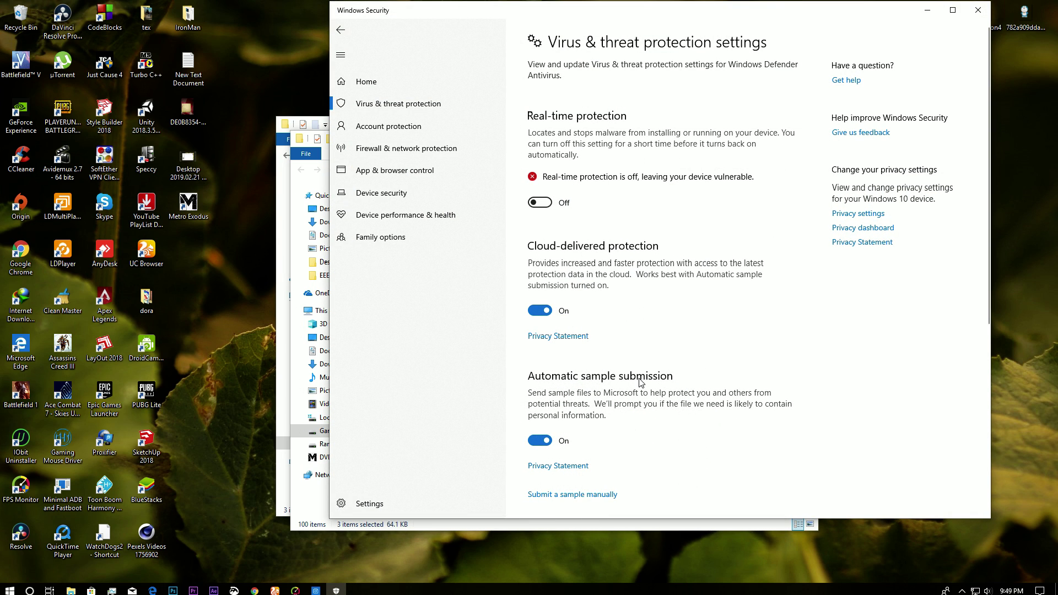
{"action": "scroll", "coordinate": [640, 382], "scroll_direction": "down", "scroll_amount": 5}
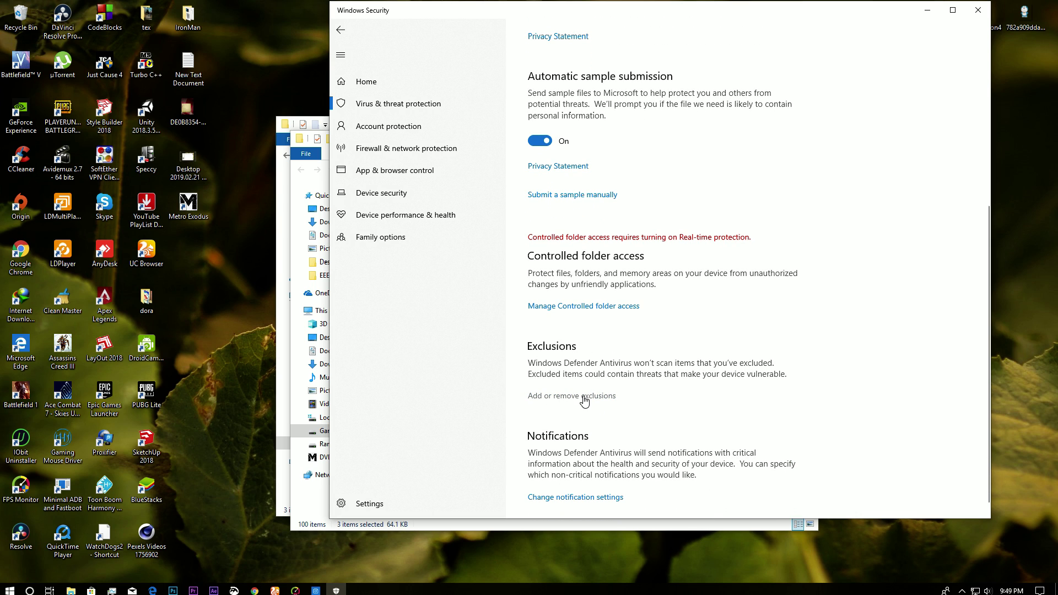
{"action": "left_click", "coordinate": [584, 397]}
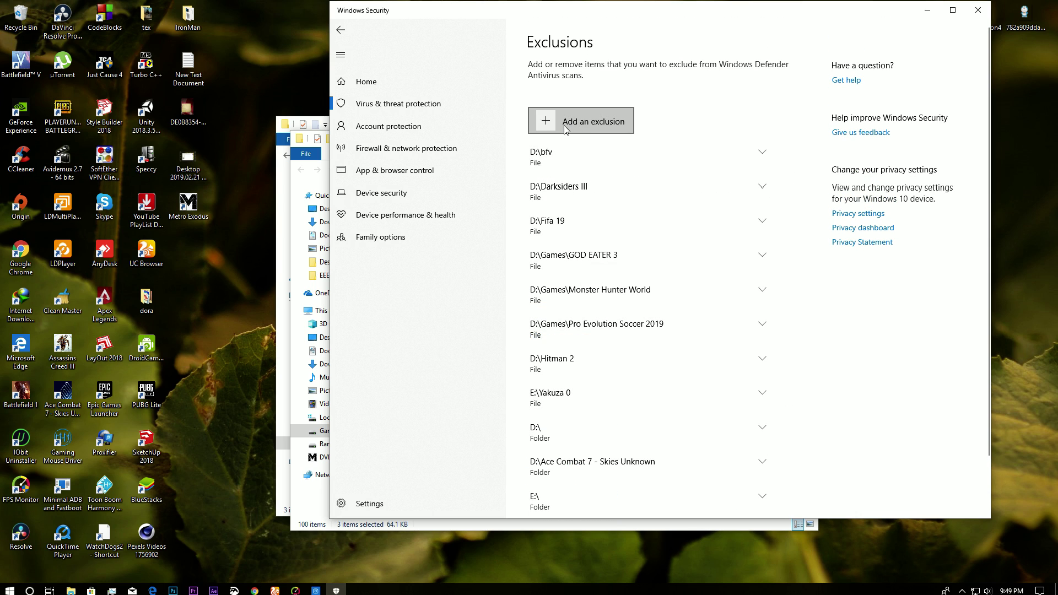
{"action": "left_click", "coordinate": [577, 126]}
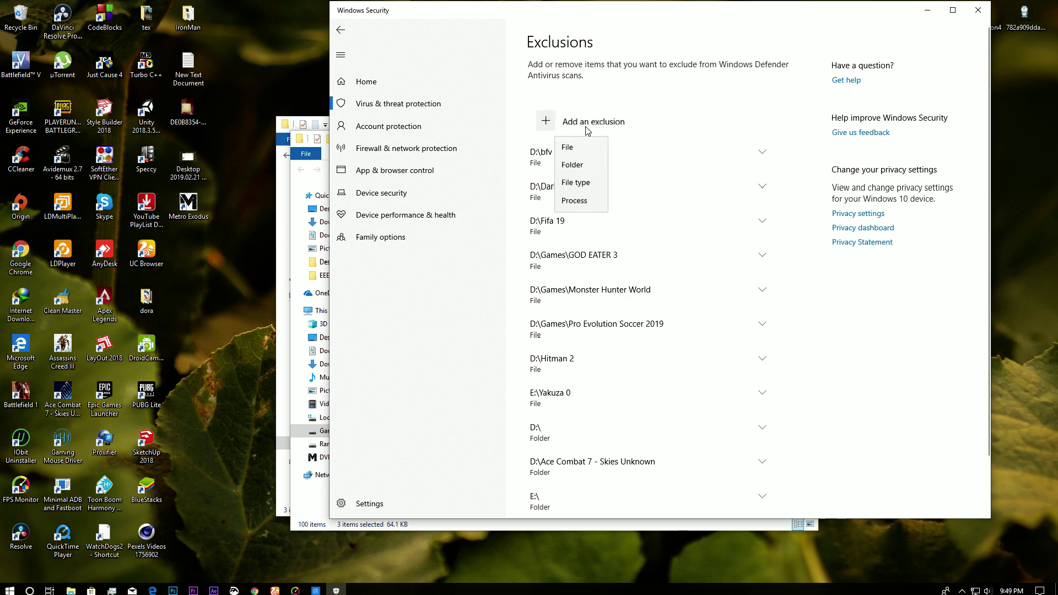
{"action": "left_click", "coordinate": [579, 168]}
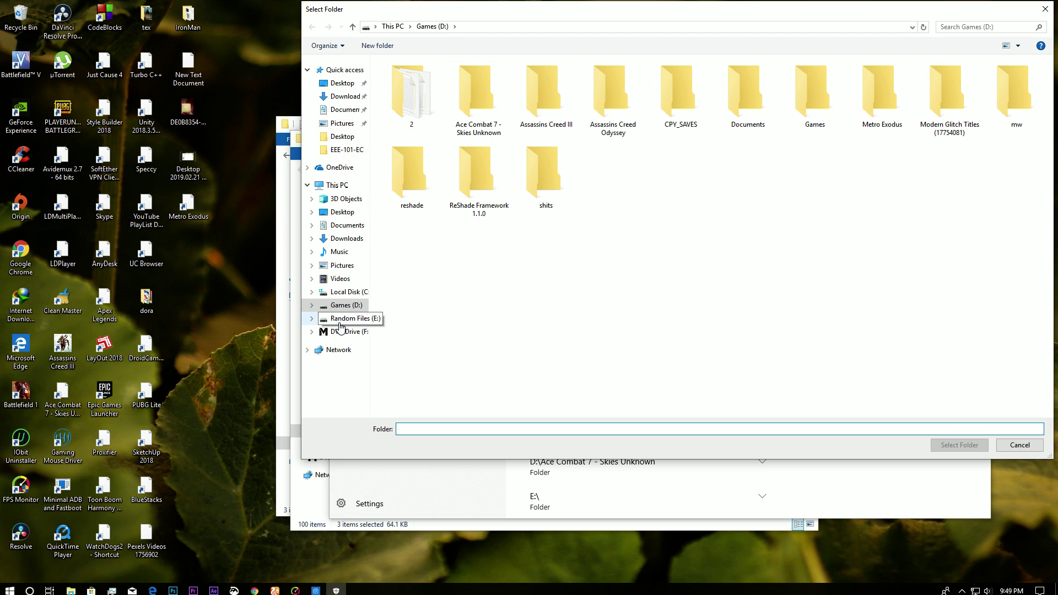
{"action": "left_click", "coordinate": [342, 305]}
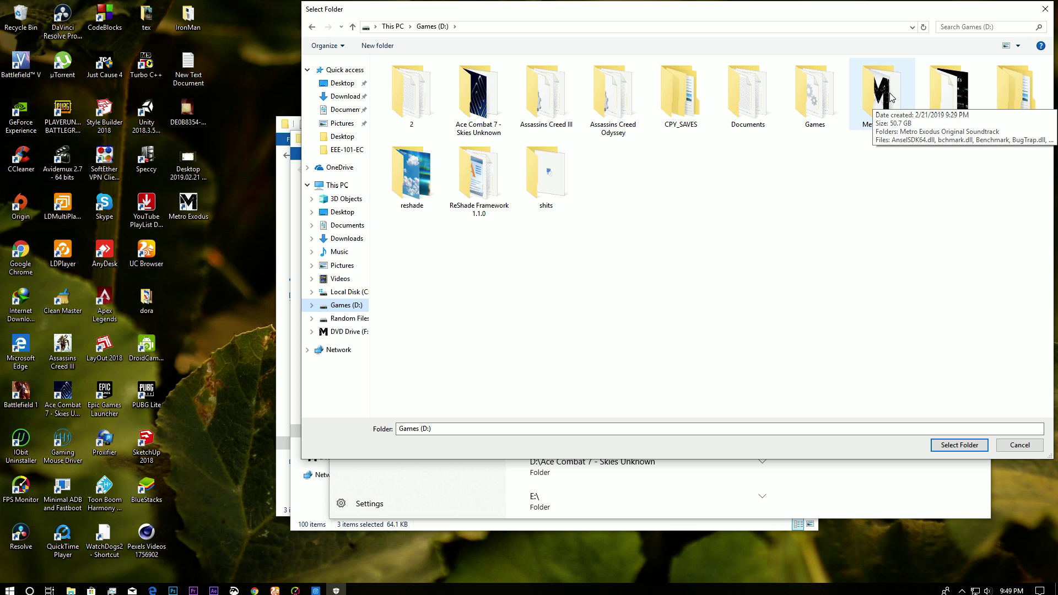
{"action": "left_click", "coordinate": [882, 113]}
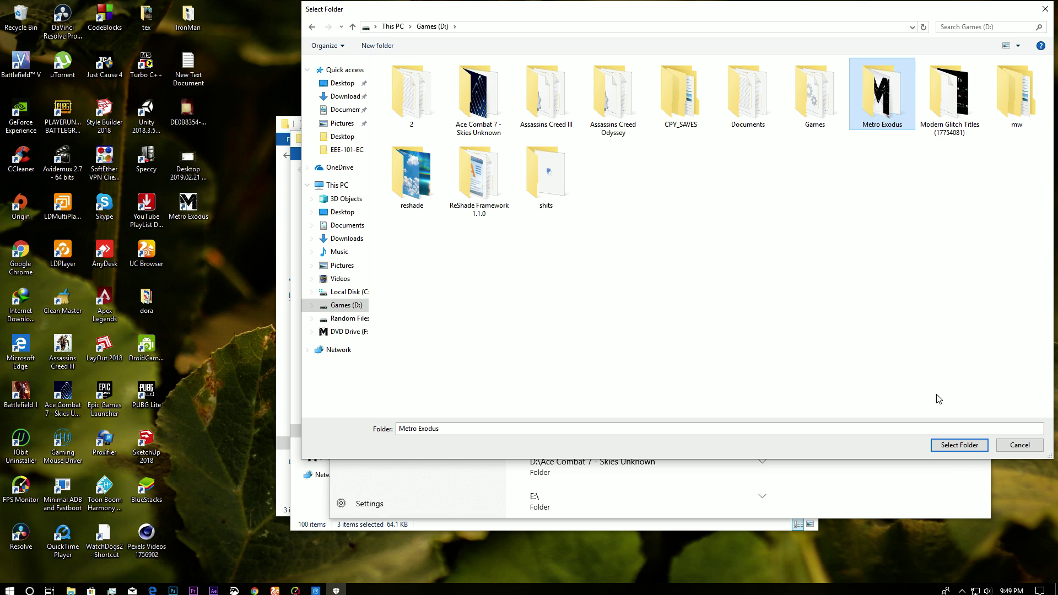
{"action": "left_click", "coordinate": [947, 447]}
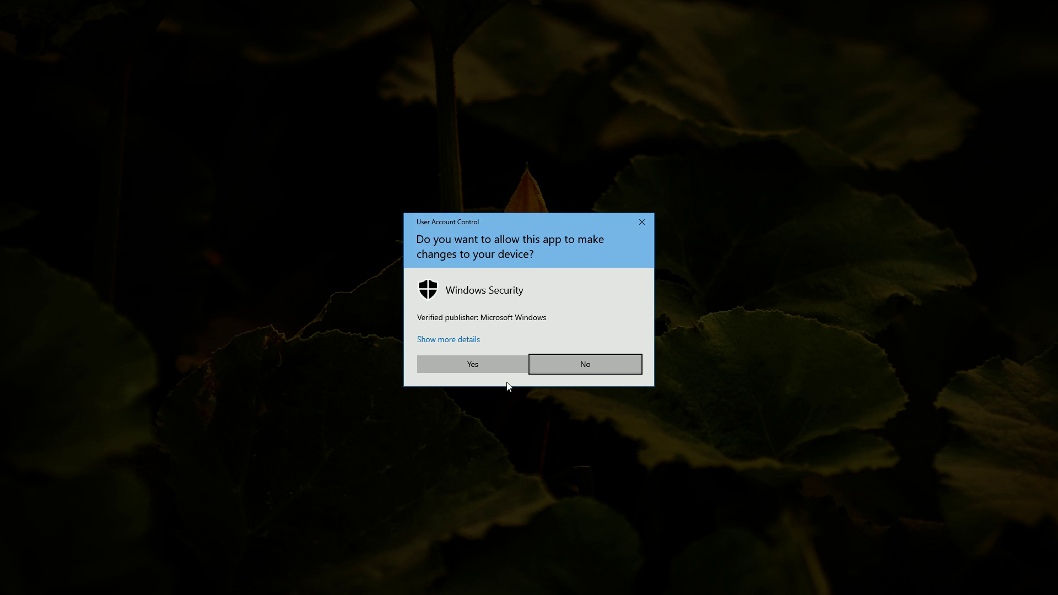
{"action": "left_click", "coordinate": [494, 362]}
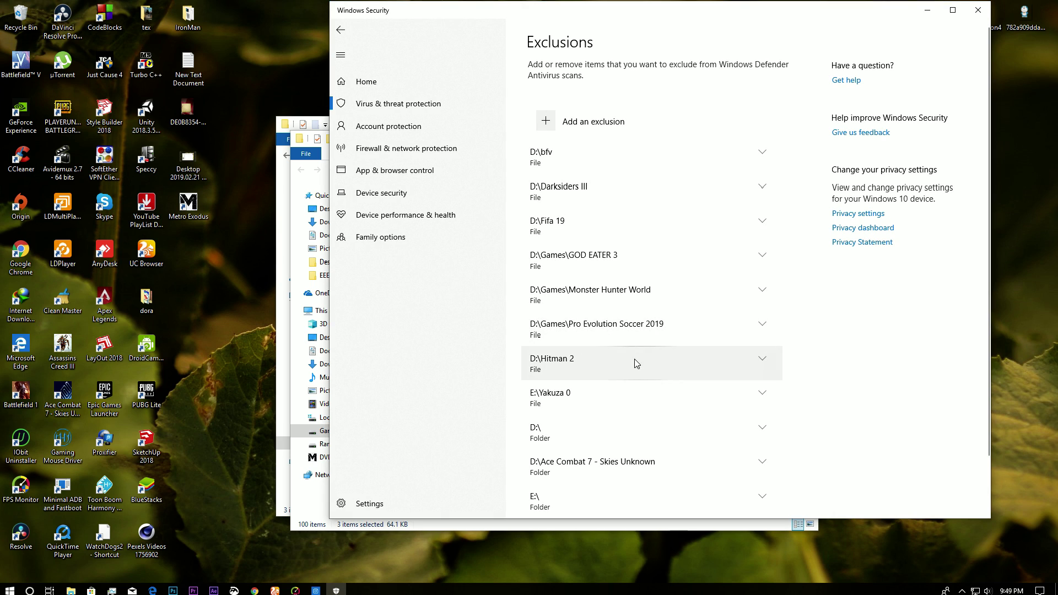
- Return to the virus and threat protection settings, turn Real-time protection on, allow the change, and close Windows Security
{"action": "left_click", "coordinate": [332, 33]}
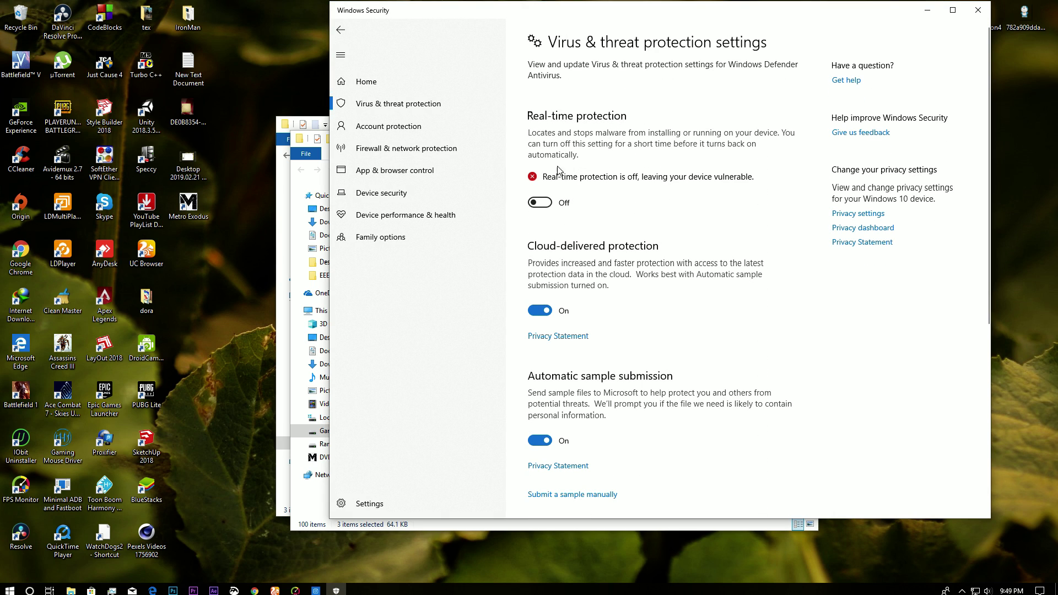
{"action": "left_click", "coordinate": [539, 202]}
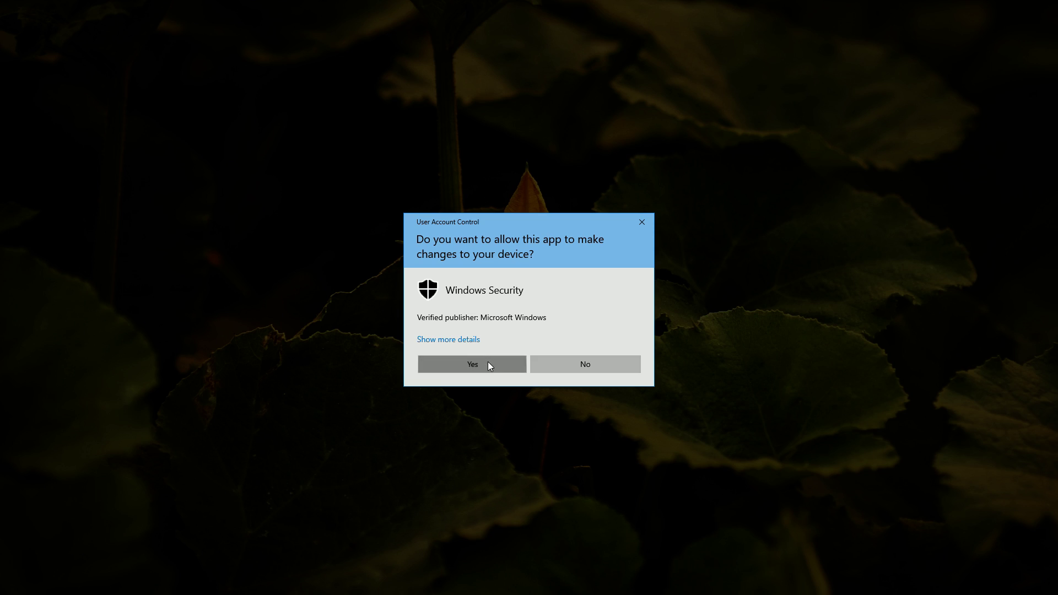
{"action": "left_click", "coordinate": [487, 363]}
{"action": "left_click", "coordinate": [974, 8]}
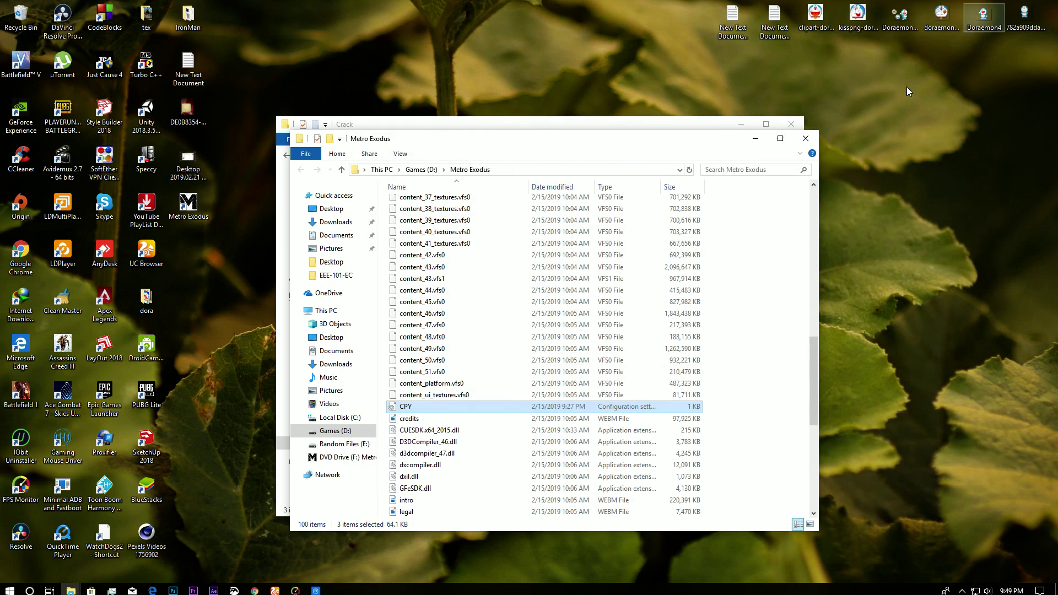
- Close the Metro Exodus and Crack folder windows and launch Metro Exodus from its desktop shortcut
{"action": "left_click", "coordinate": [805, 138]}
{"action": "left_click", "coordinate": [791, 124]}
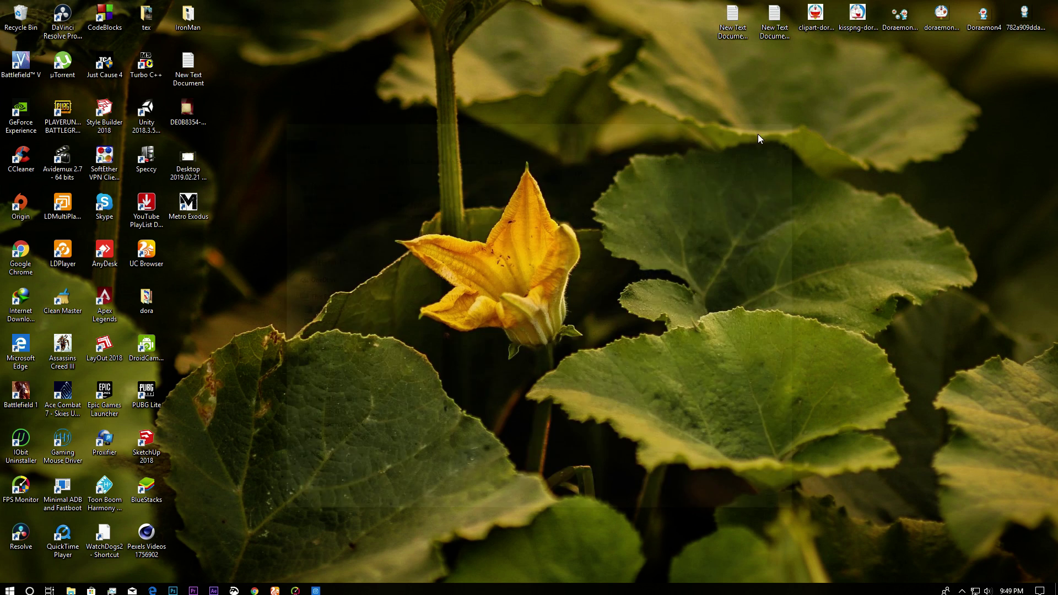
{"action": "double_click", "coordinate": [188, 205]}
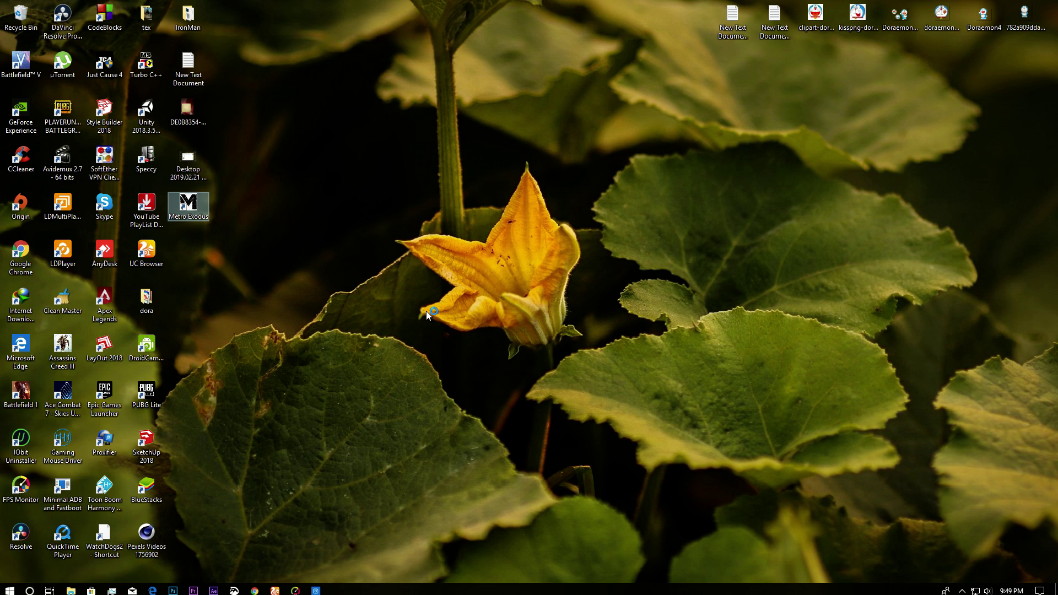